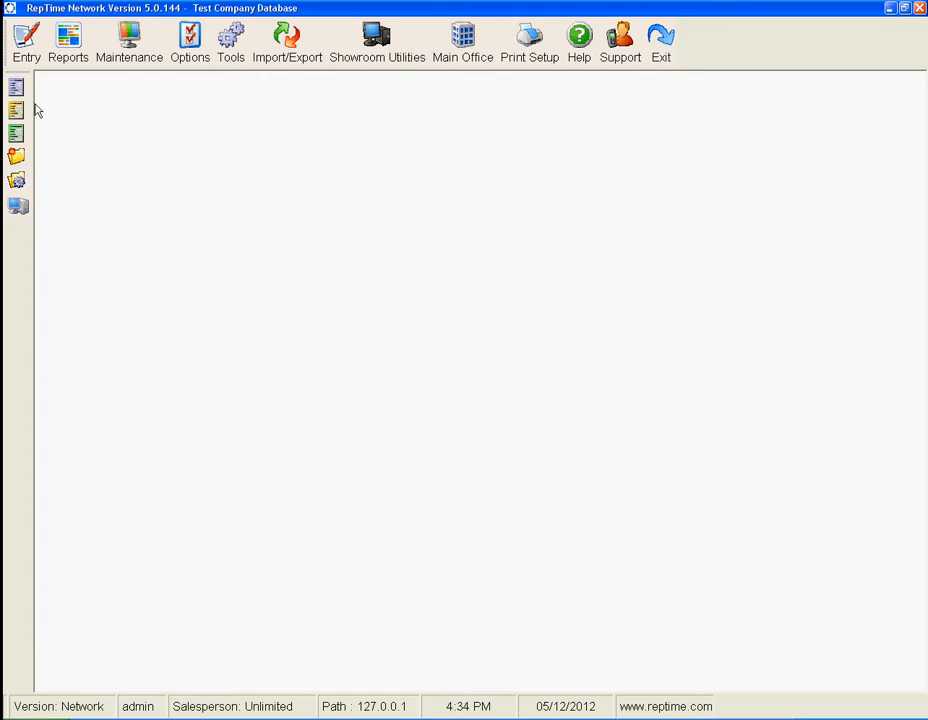
- Open invoice entry and select TEST as the manufacturer
{"action": "left_click", "coordinate": [27, 55]}
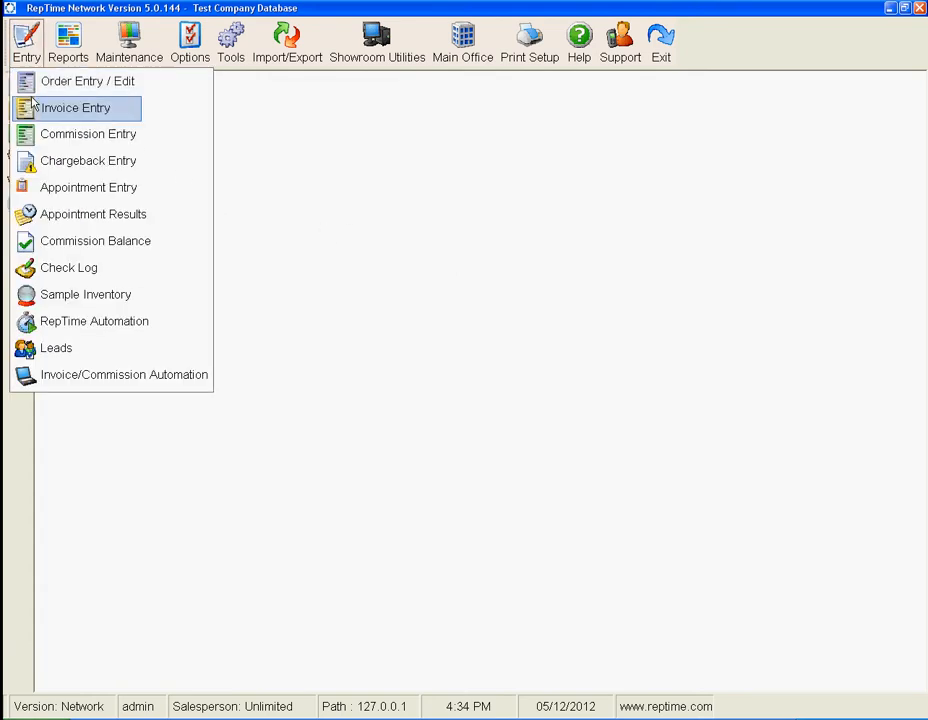
{"action": "left_click", "coordinate": [31, 105]}
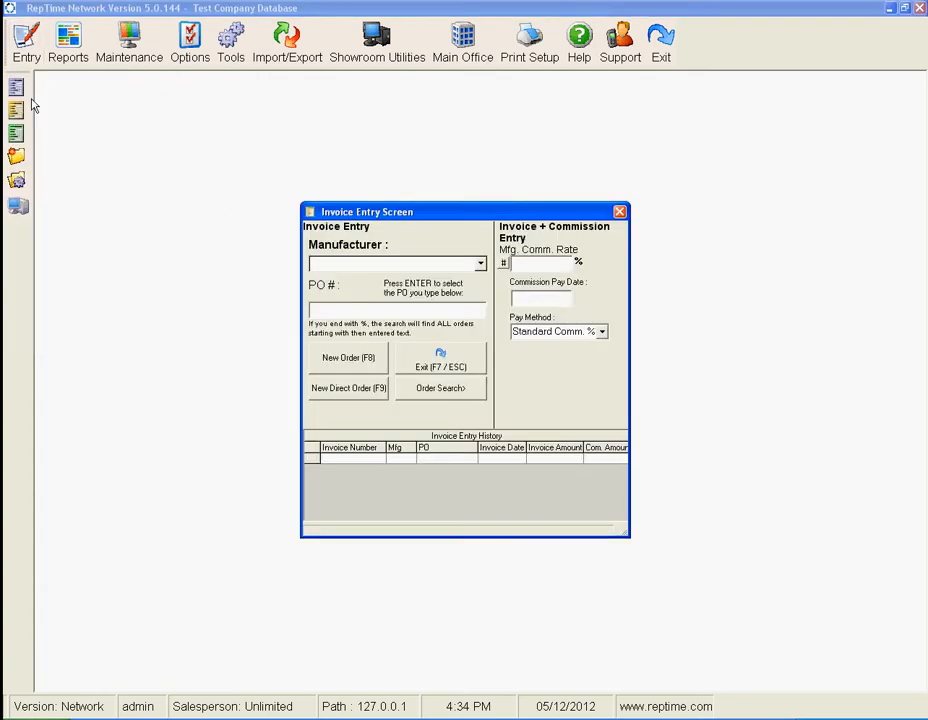
{"action": "type", "text": "test"}
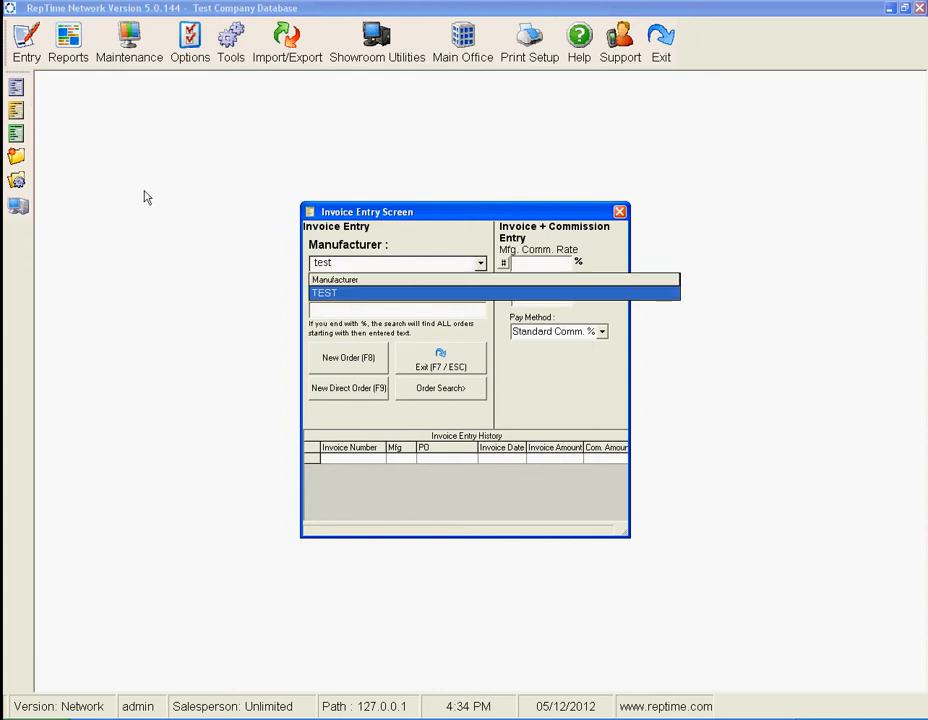
{"action": "key", "text": "Return"}
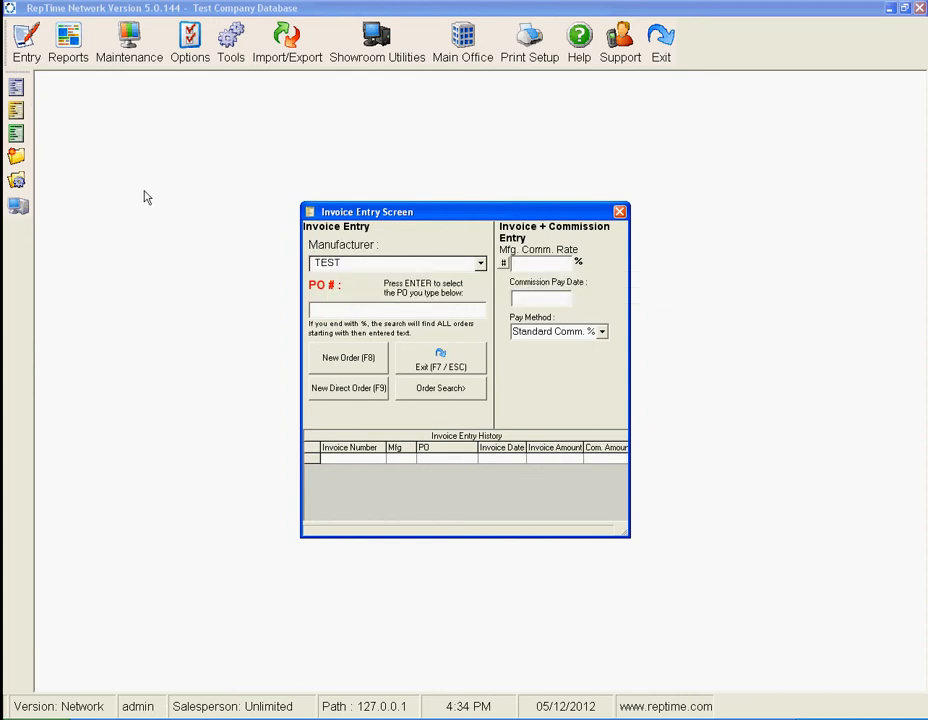
- Load the manufacturer's commission rate for combined invoice and commission entry and set the commission pay date to 05/31/2012
{"action": "left_click", "coordinate": [504, 264]}
{"action": "type", "text": "05/31/2012"}
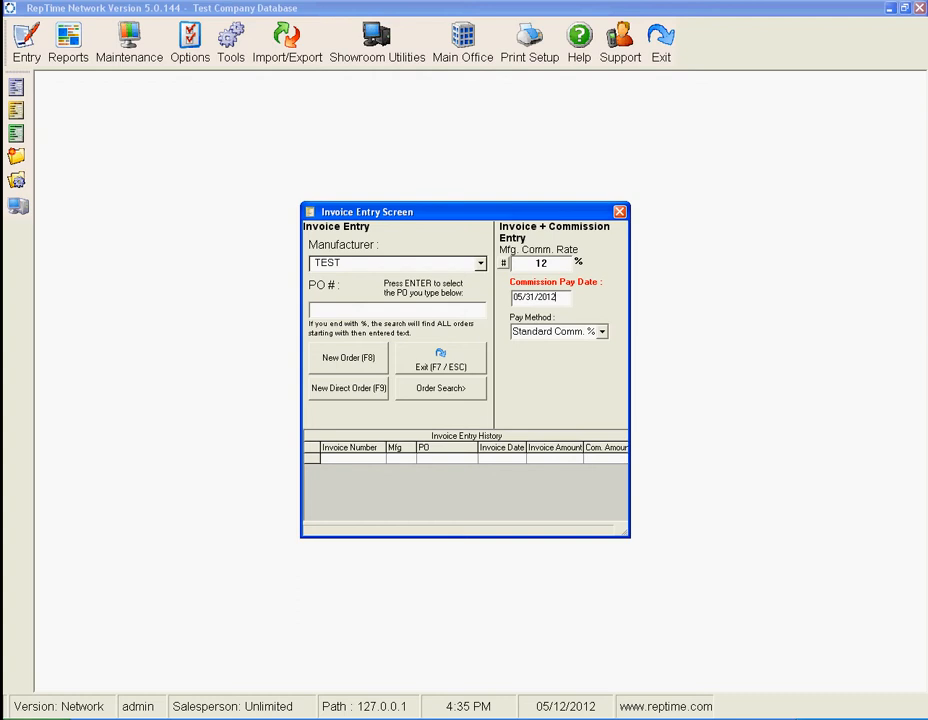
- Look up the first purchase order number, select Test Customer, and start a new direct order
{"action": "left_click", "coordinate": [381, 311]}
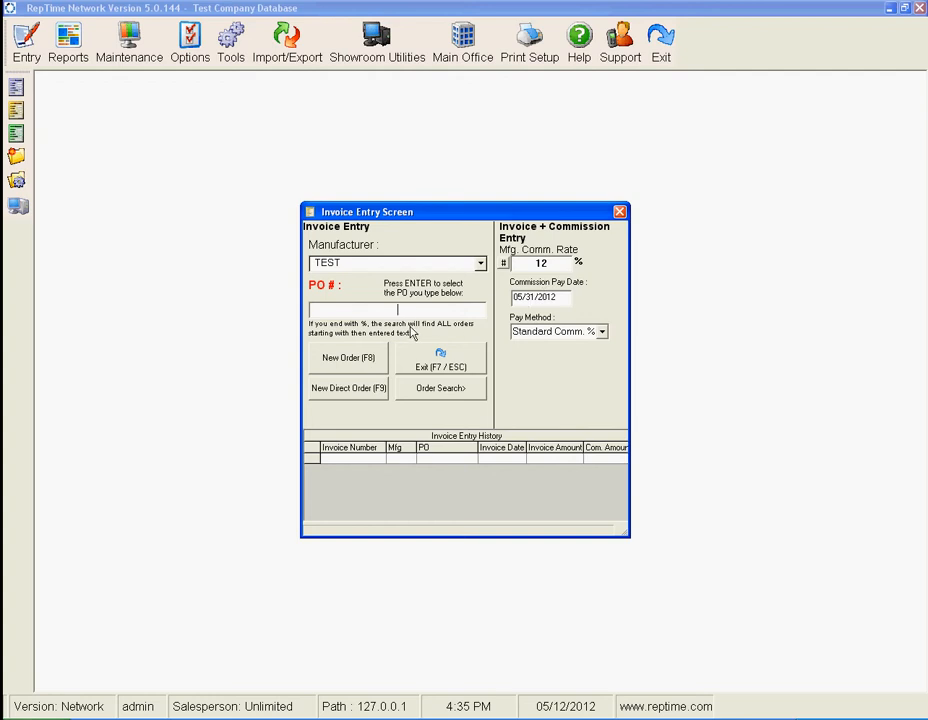
{"action": "type", "text": "PO4477"}
{"action": "key", "text": "Return"}
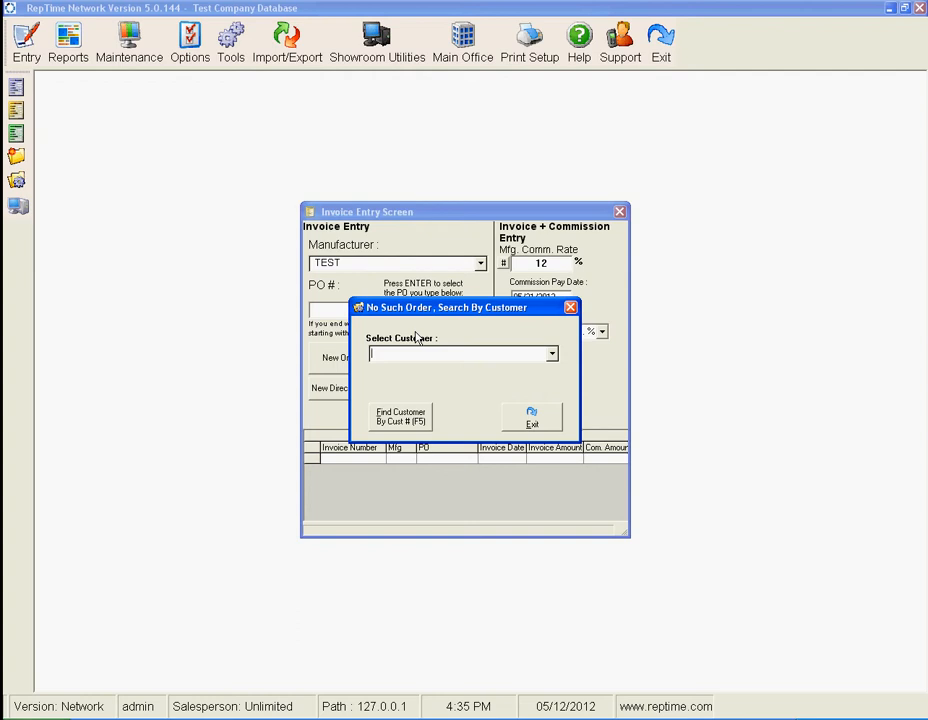
{"action": "type", "text": "test"}
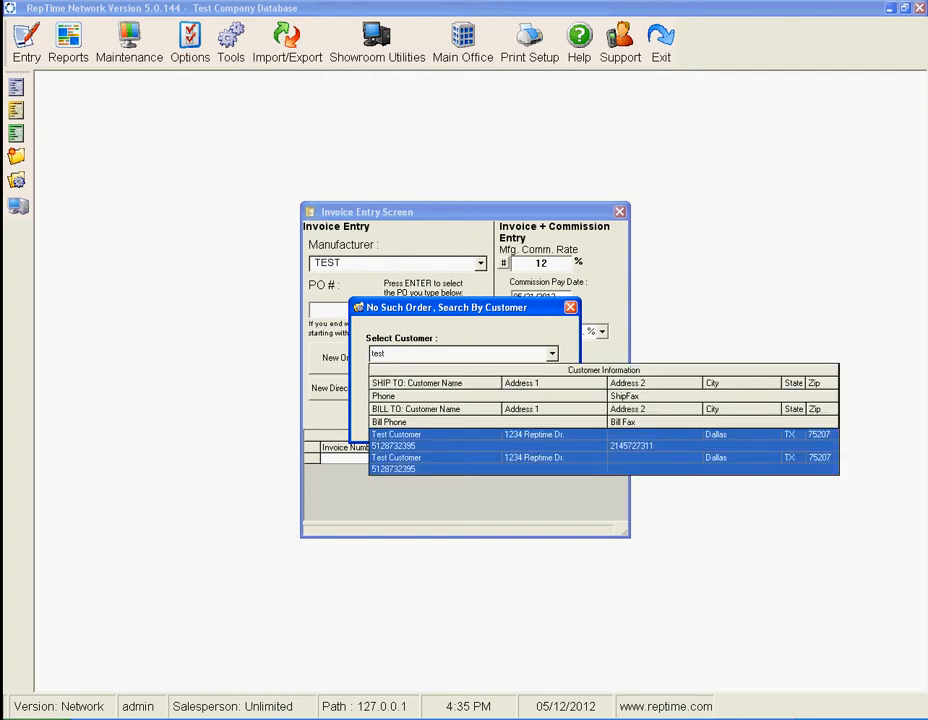
{"action": "key", "text": "Return"}
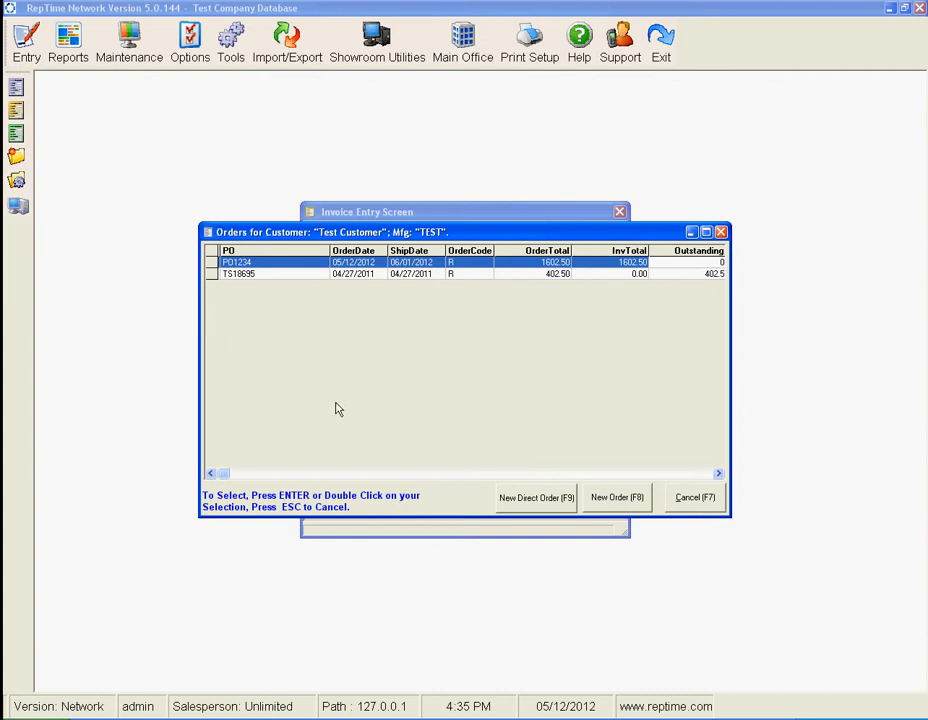
{"action": "left_click", "coordinate": [534, 499]}
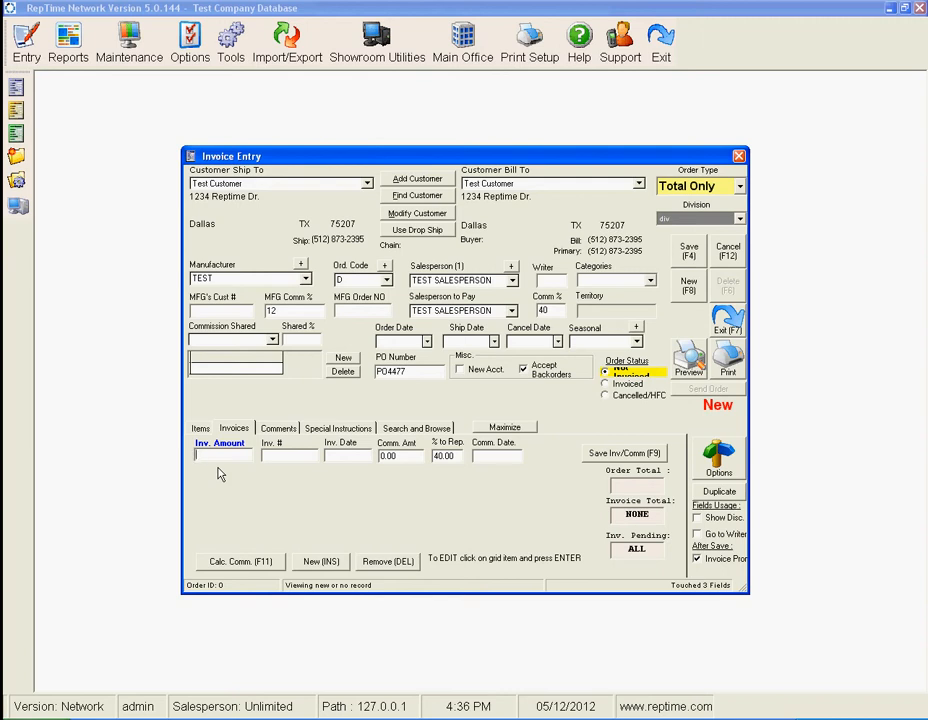
- Enter an invoice amount of 70, invoice number INV558846 and invoice date 05/14/2012 on the direct order
{"action": "type", "text": "70"}
{"action": "key", "text": "Tab"}
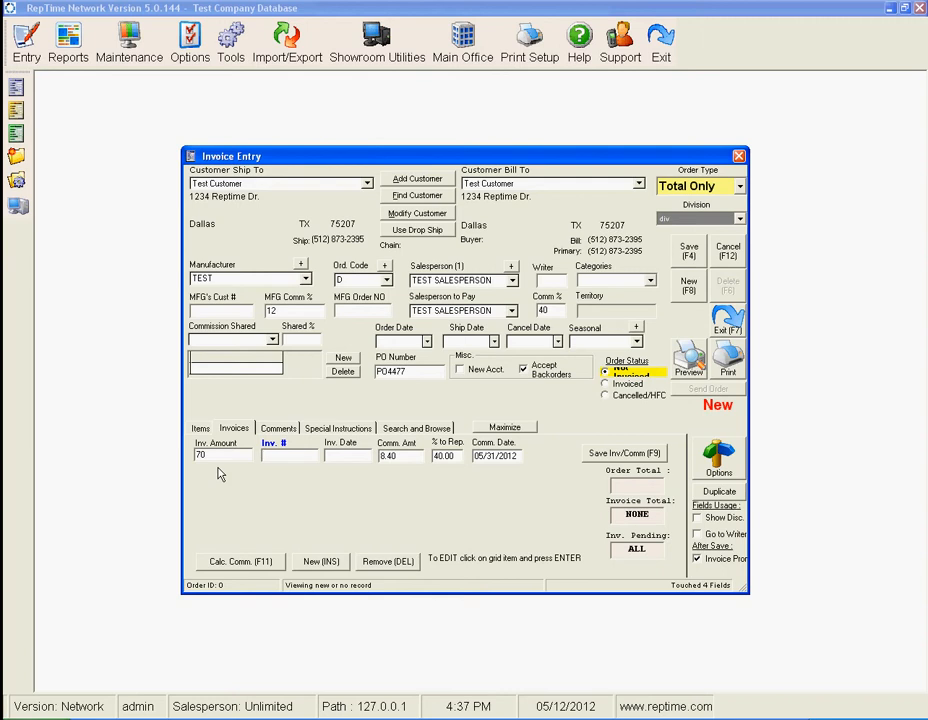
{"action": "type", "text": "INV558846"}
{"action": "key", "text": "Tab"}
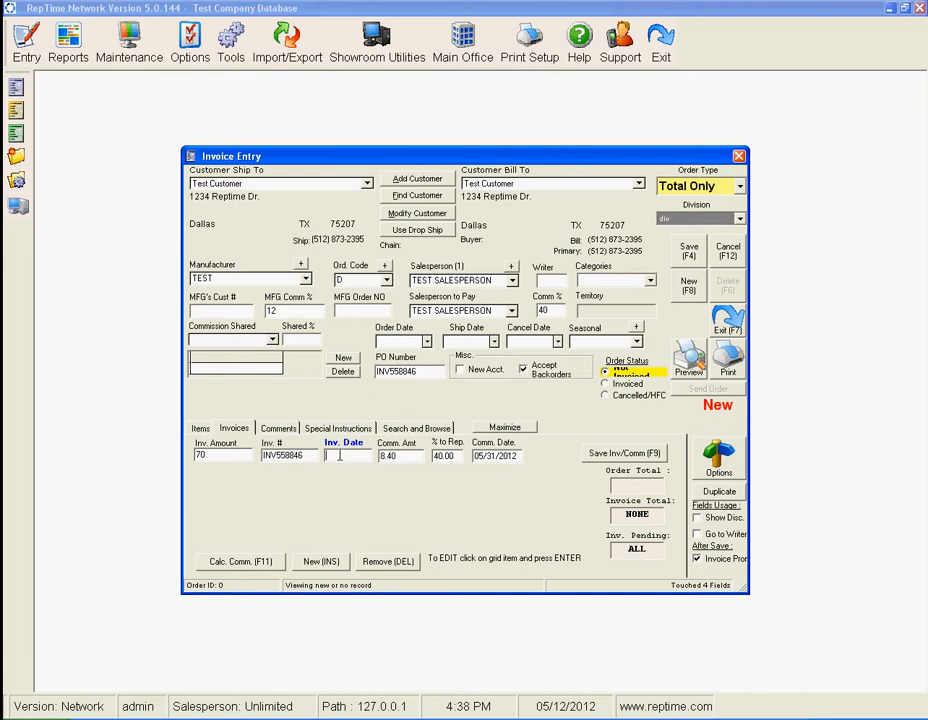
{"action": "type", "text": "05/14/2012"}
{"action": "key", "text": "Tab"}
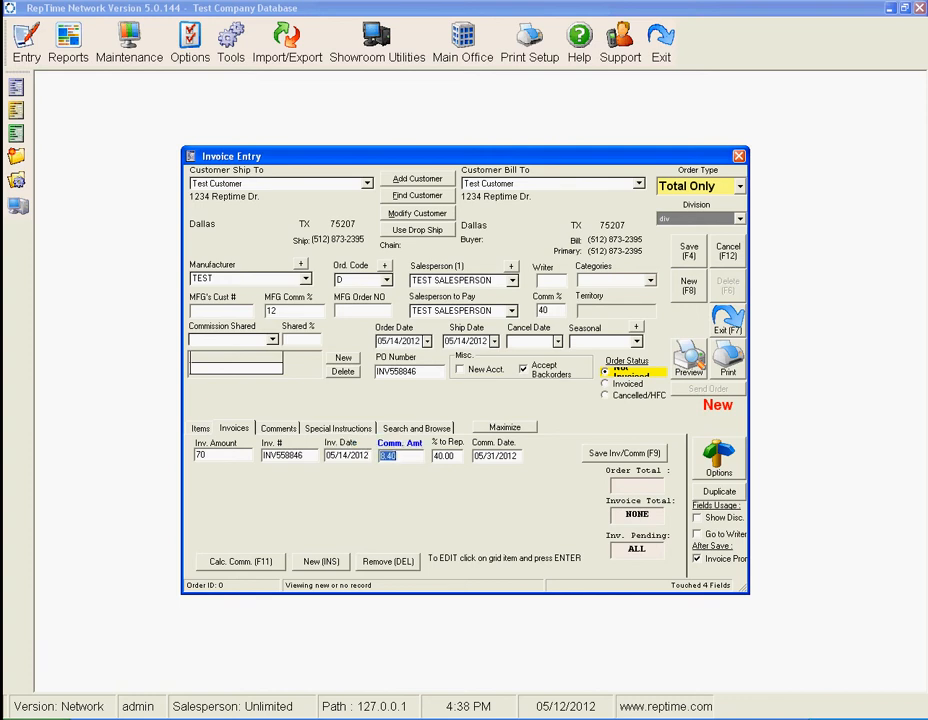
- Review the order's invoice, PO and commission fields and compare them with the commission settings on the screen behind the form
{"action": "left_click", "coordinate": [340, 455]}
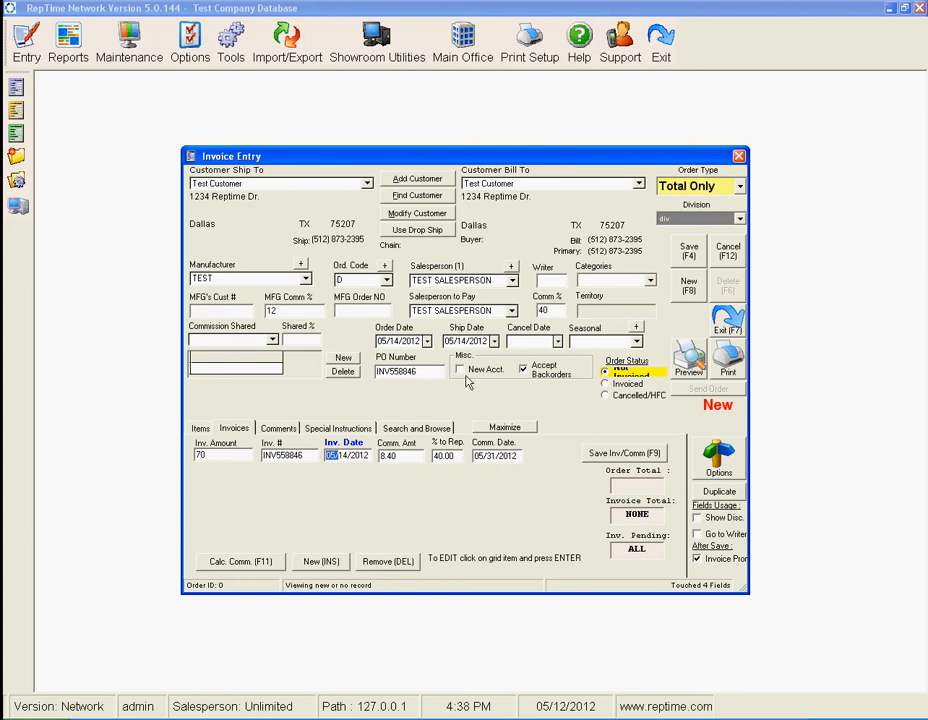
{"action": "left_click", "coordinate": [418, 371]}
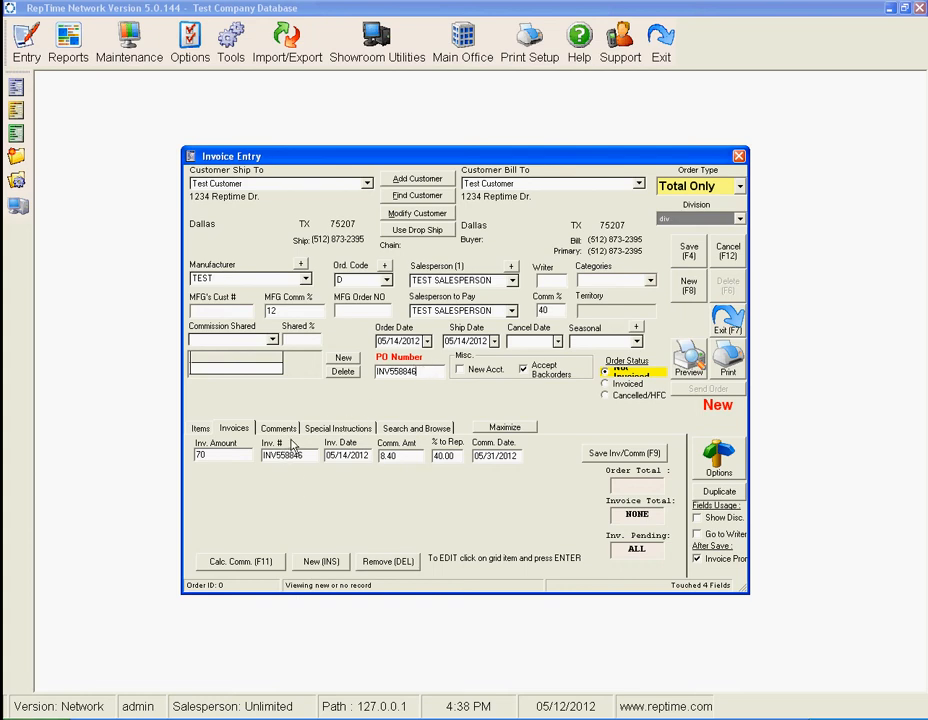
{"action": "left_click", "coordinate": [386, 455]}
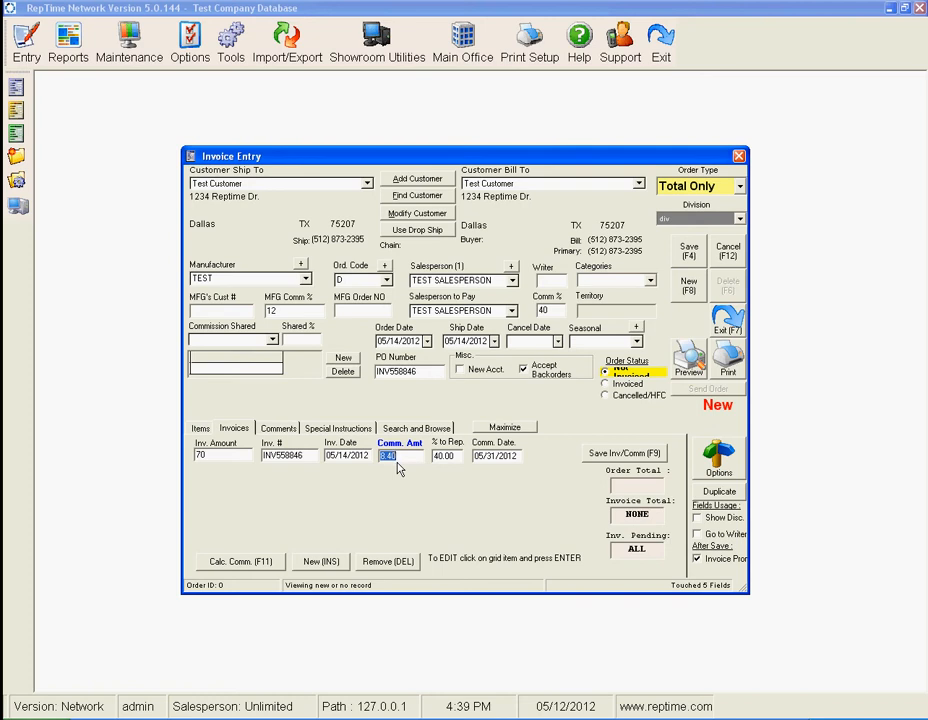
{"action": "left_click", "coordinate": [234, 453]}
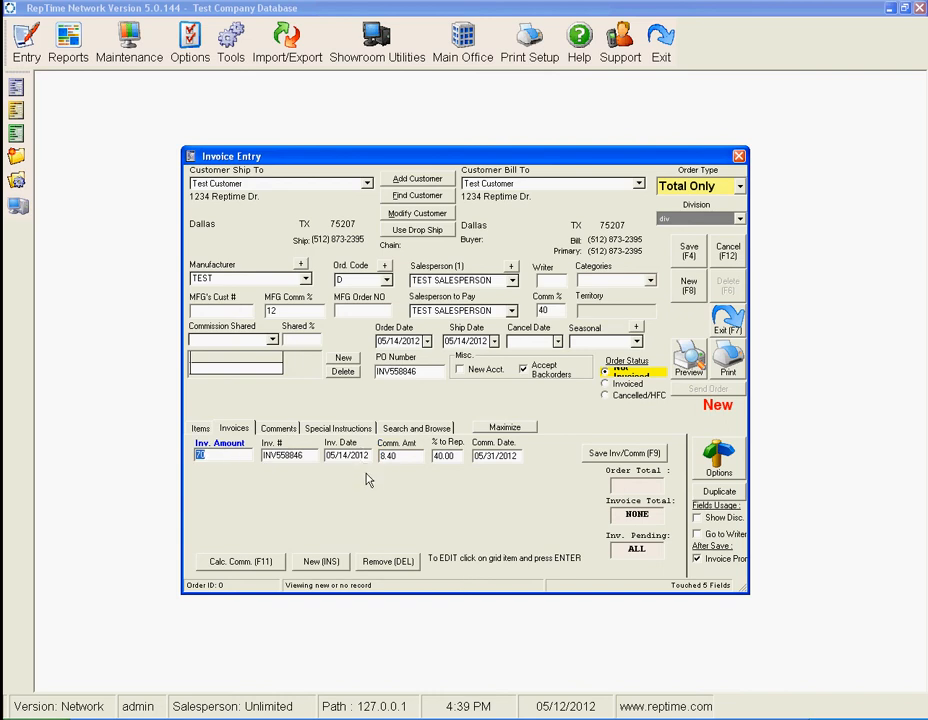
{"action": "key", "text": "Return"}
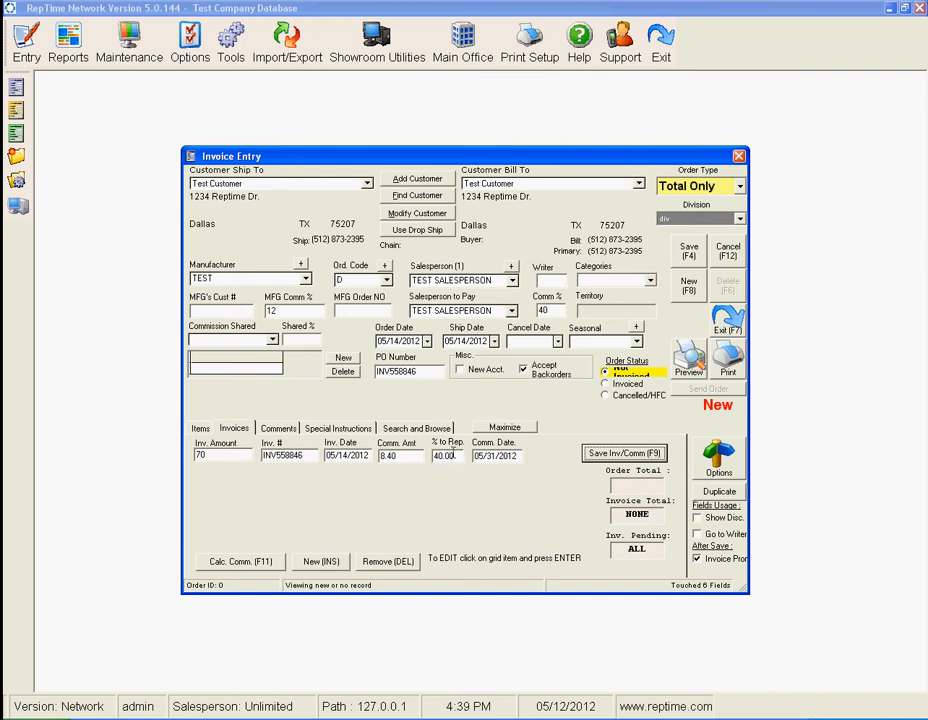
{"action": "left_click", "coordinate": [455, 455]}
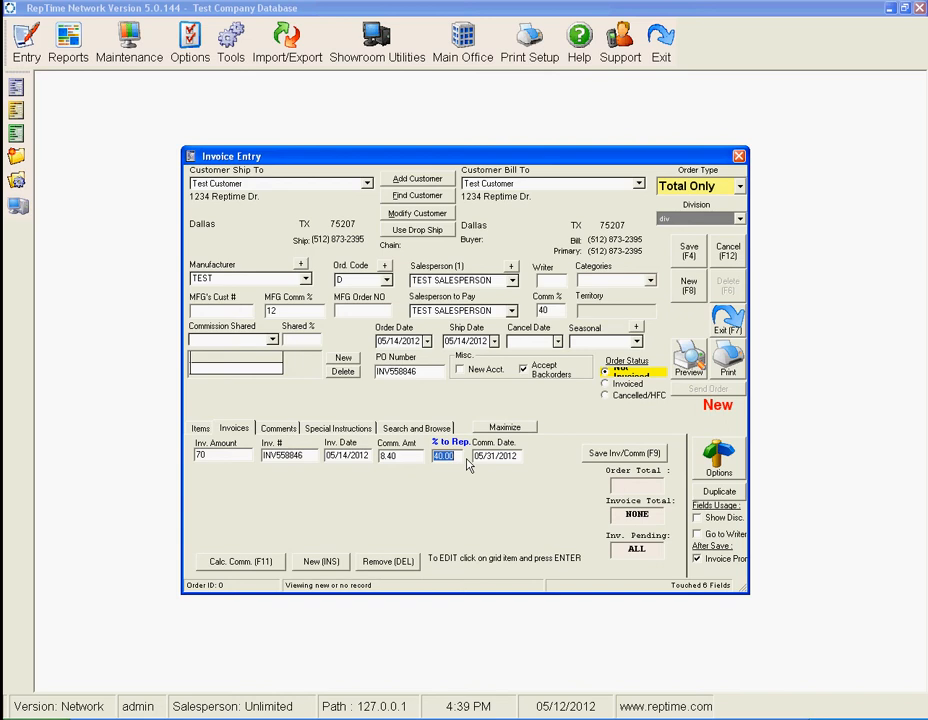
{"action": "left_click", "coordinate": [487, 458]}
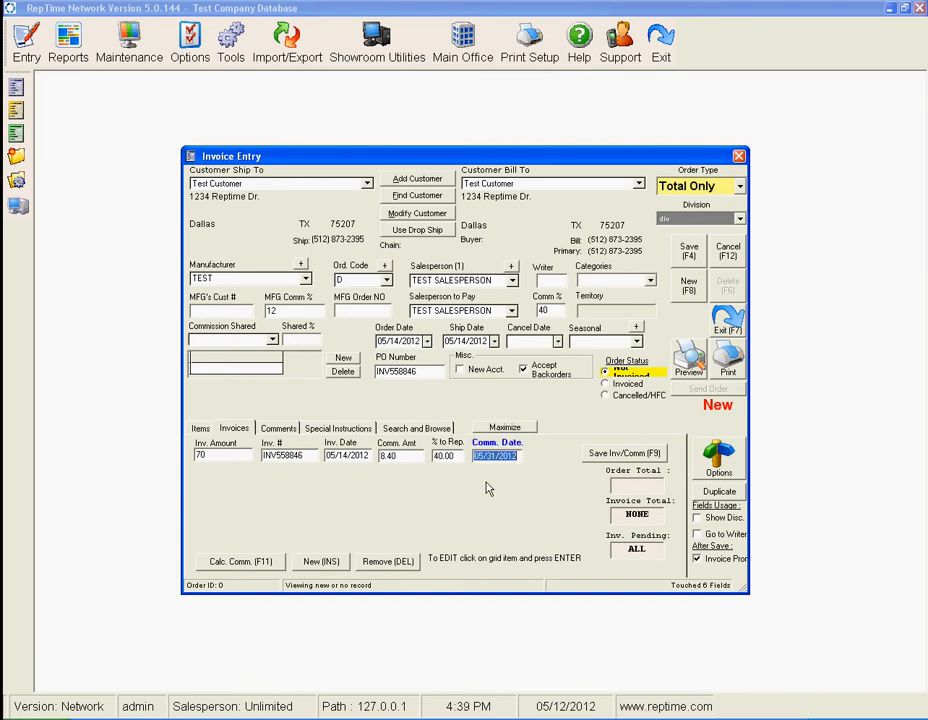
{"action": "left_click_drag", "start_coordinate": [491, 160], "coordinate": [509, 440]}
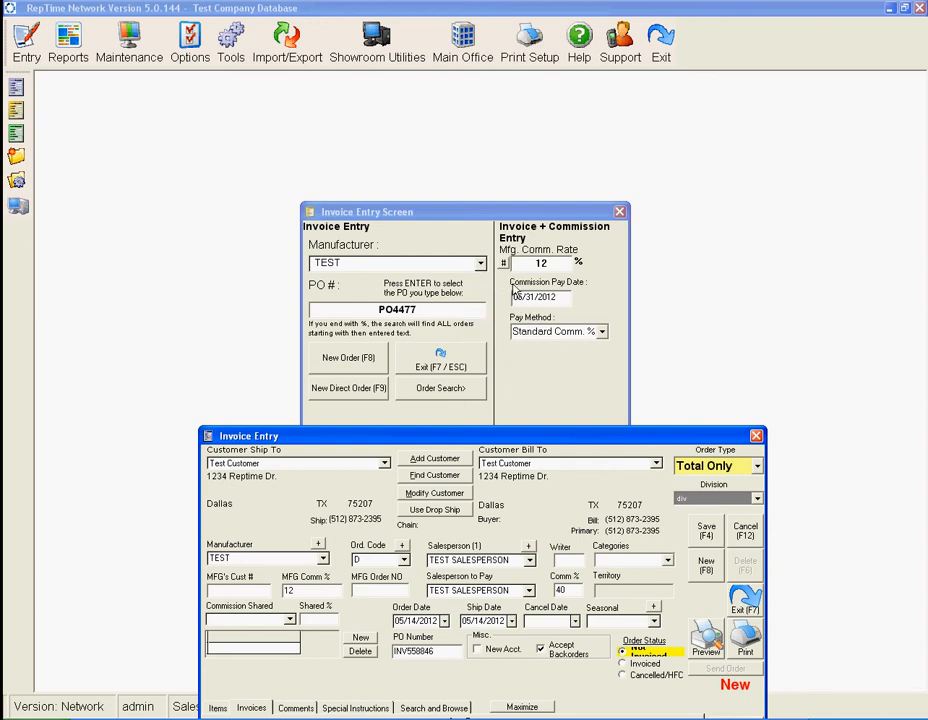
{"action": "left_click_drag", "start_coordinate": [504, 439], "coordinate": [495, 194]}
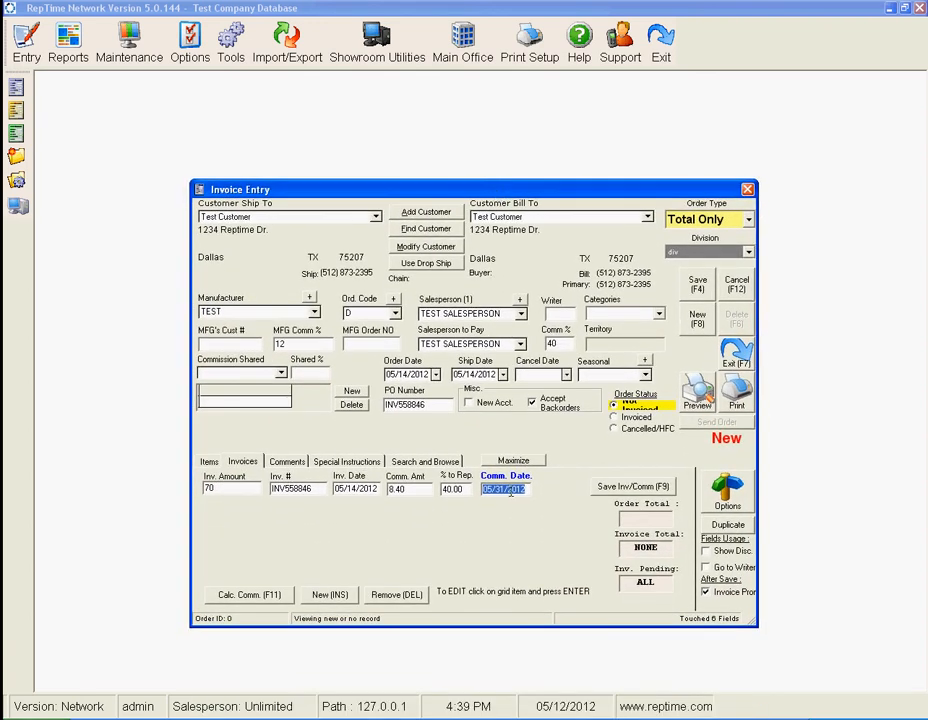
- Save the invoice and commission line, and save the direct order
{"action": "left_click", "coordinate": [597, 487]}
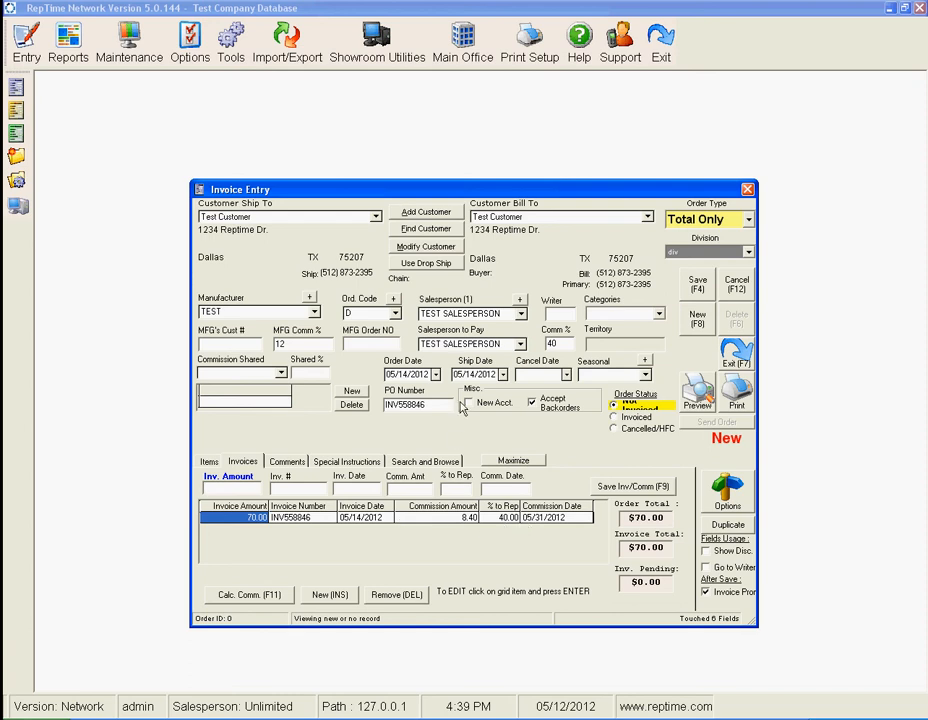
{"action": "left_click", "coordinate": [698, 287]}
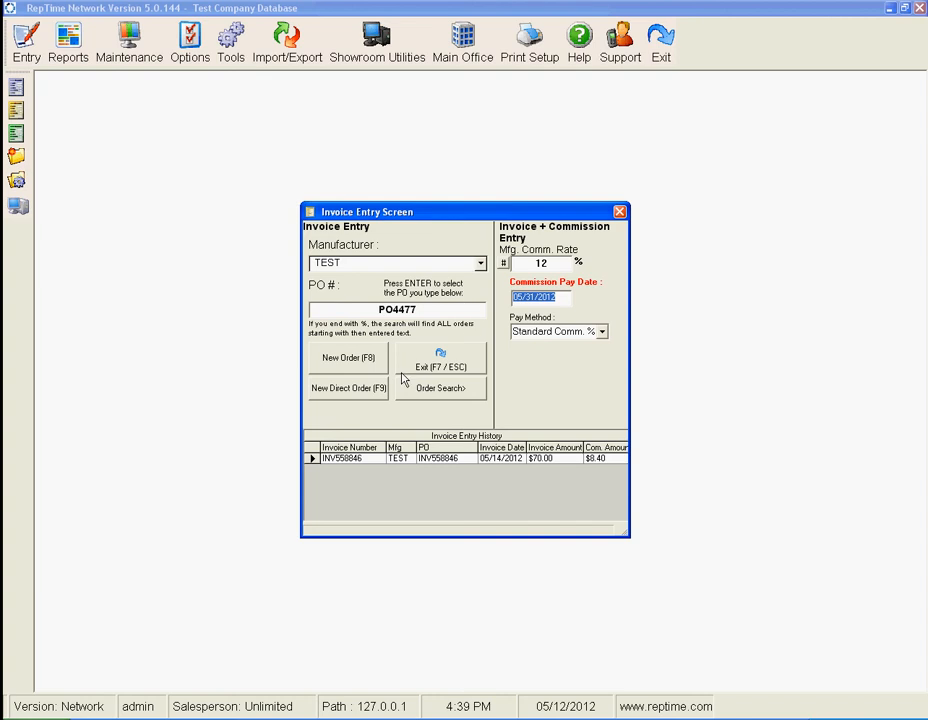
- Look up a second purchase order number, select Test Customer, and start another new direct order
{"action": "left_click", "coordinate": [427, 311]}
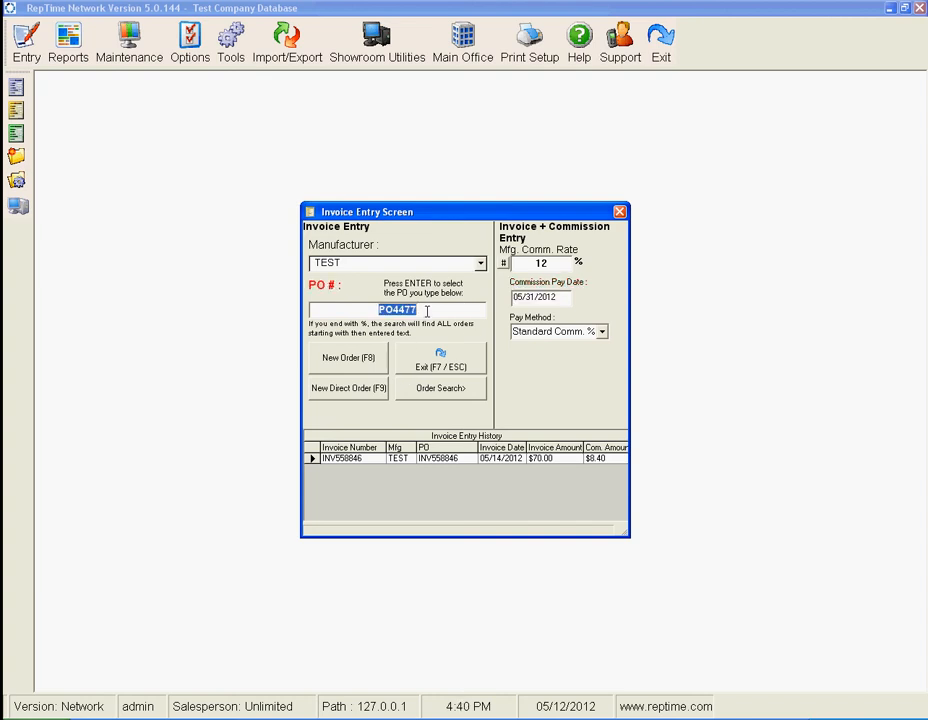
{"action": "key", "text": "BackSpace"}
{"action": "type", "text": "PO9999"}
{"action": "key", "text": "Return"}
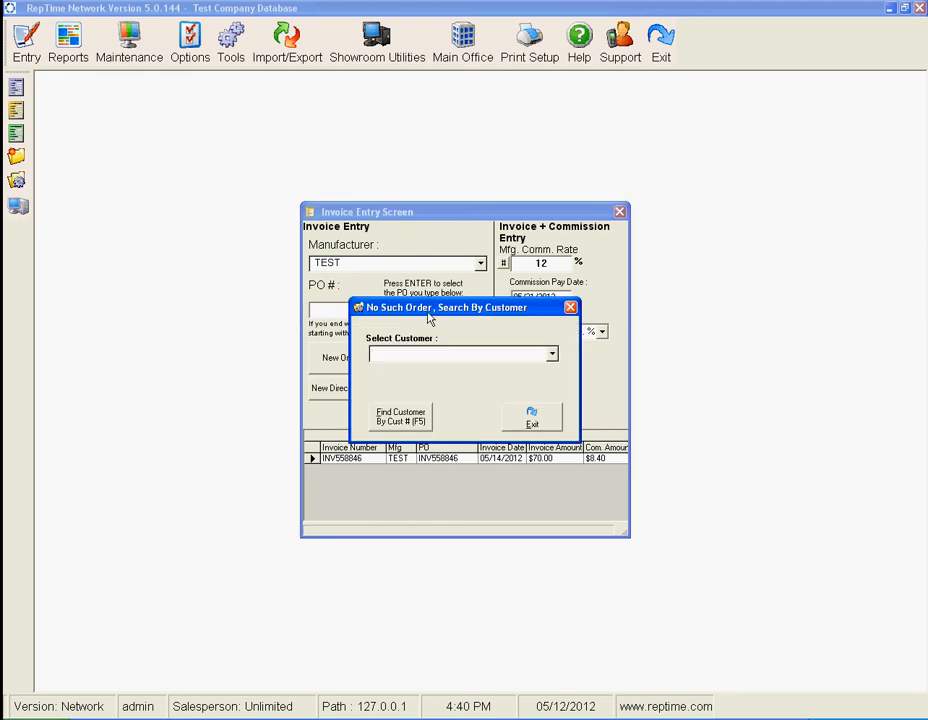
{"action": "type", "text": "test"}
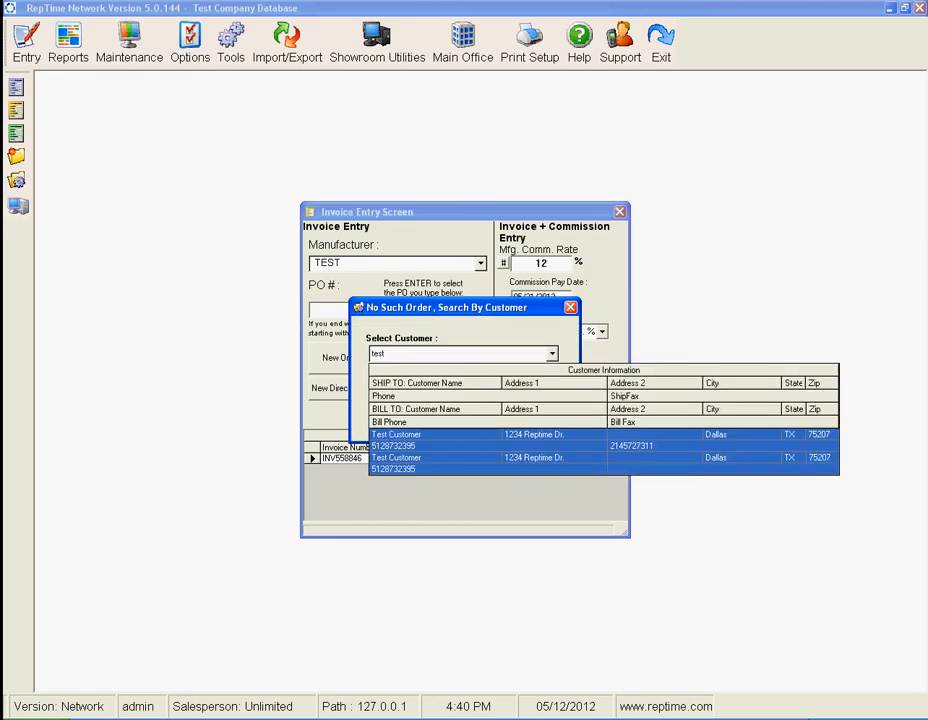
{"action": "key", "text": "Return"}
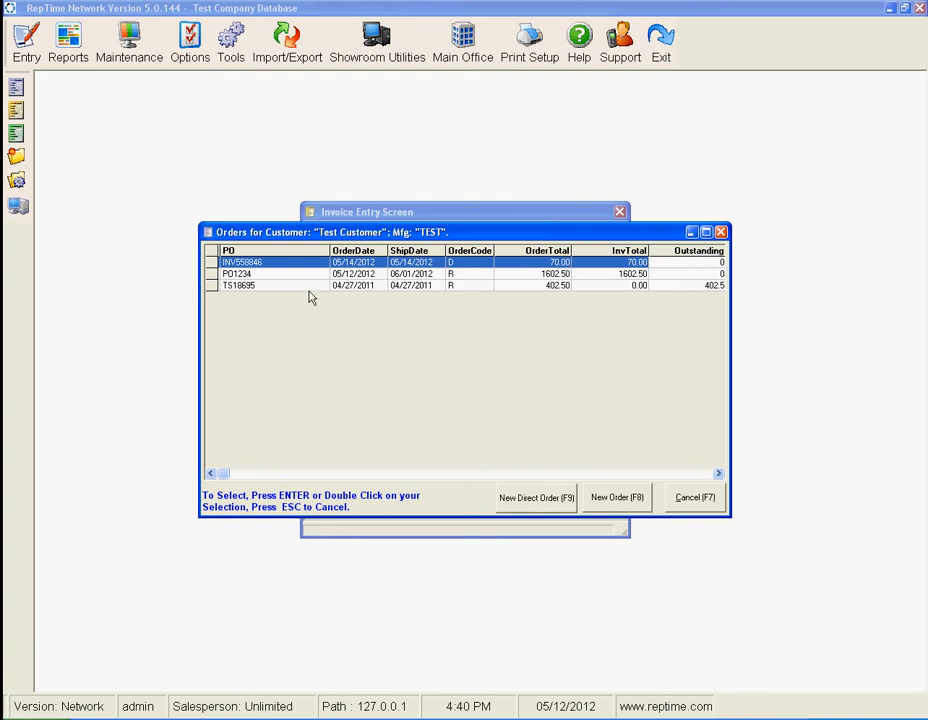
{"action": "left_click", "coordinate": [536, 502]}
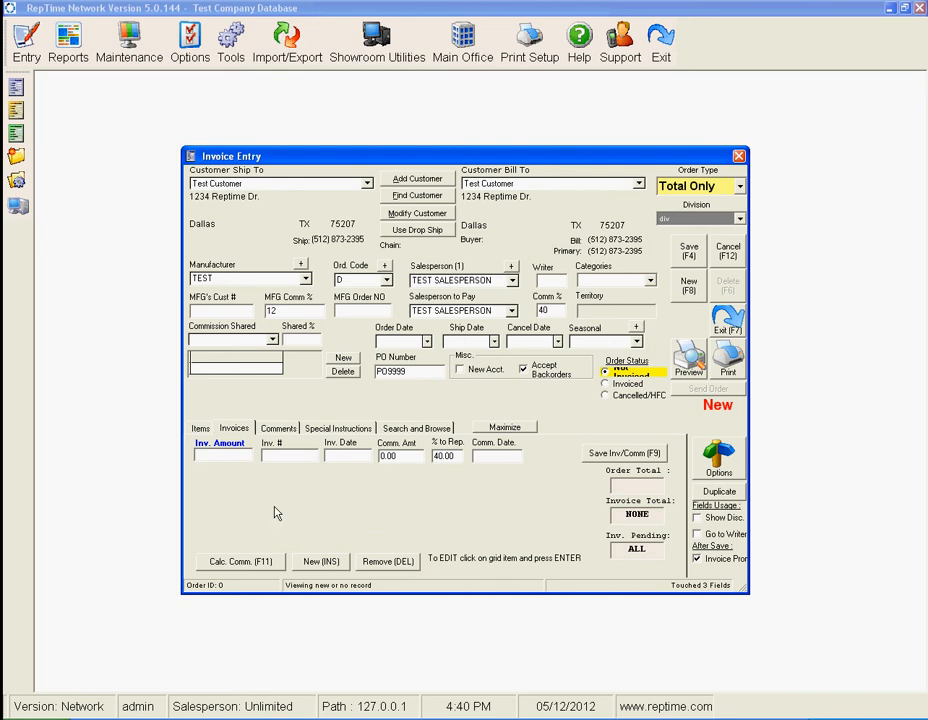
- Enter an invoice amount of 88 and invoice number INV5522484 on the second direct order
{"action": "type", "text": "88"}
{"action": "key", "text": "Tab"}
{"action": "type", "text": "INV"}
{"action": "type", "text": "5522487"}
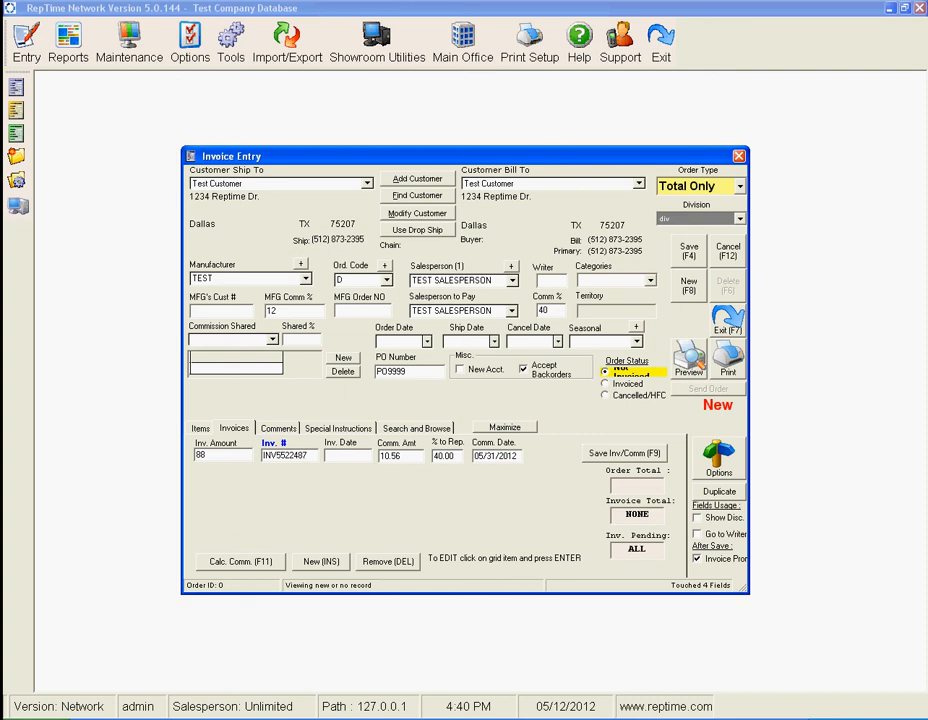
{"action": "key", "text": "BackSpace"}
{"action": "type", "text": "484"}
{"action": "key", "text": "Tab"}
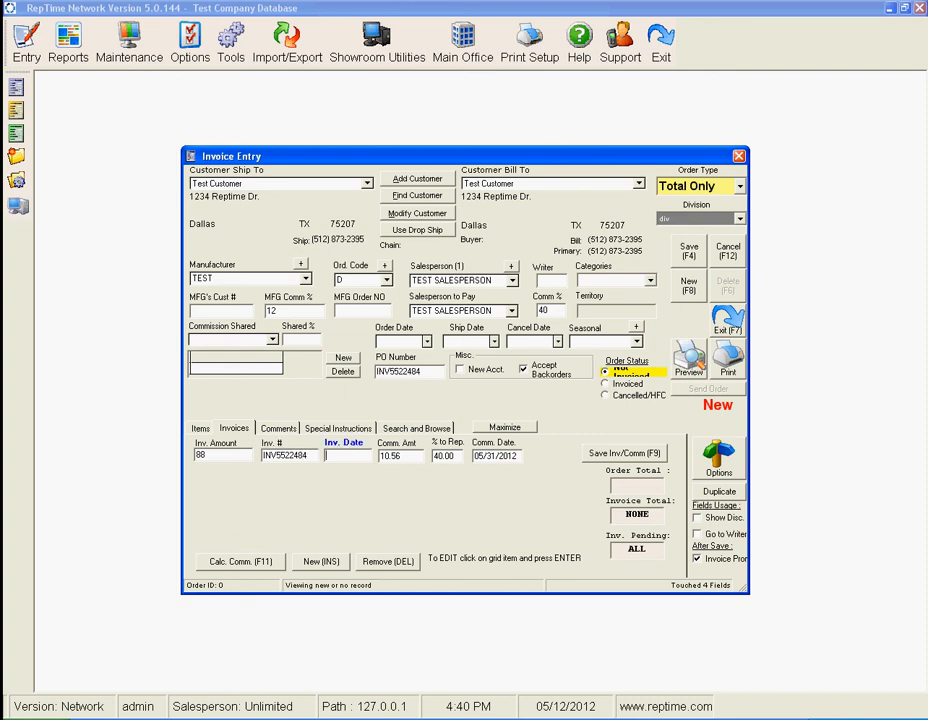
- Set the invoice date to 05/14/2012 and override the commission amount with 15.45
{"action": "type", "text": "05/14/2012"}
{"action": "key", "text": "Tab"}
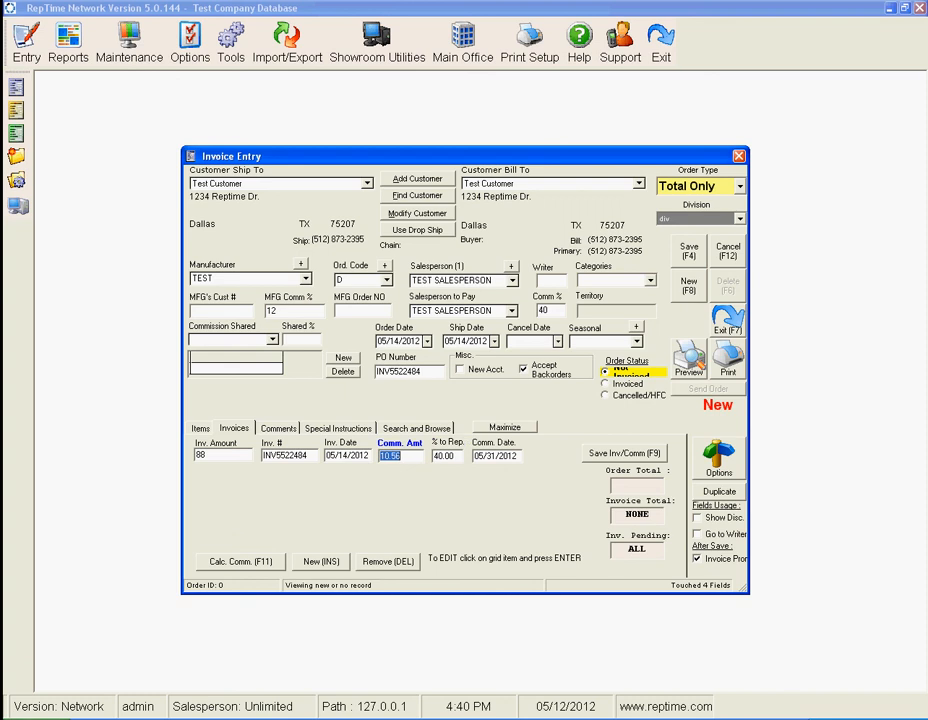
{"action": "type", "text": "15.45"}
{"action": "key", "text": "Tab"}
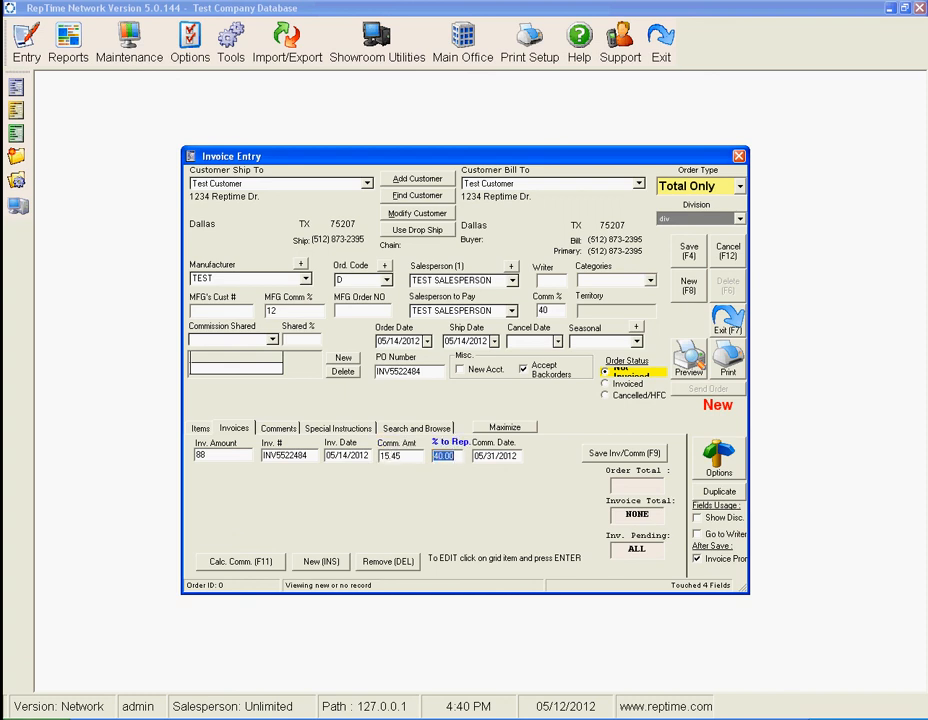
- Save the second invoice line with its direct order, and exit invoice entry
{"action": "key", "text": "Tab"}
{"action": "key", "text": "Return"}
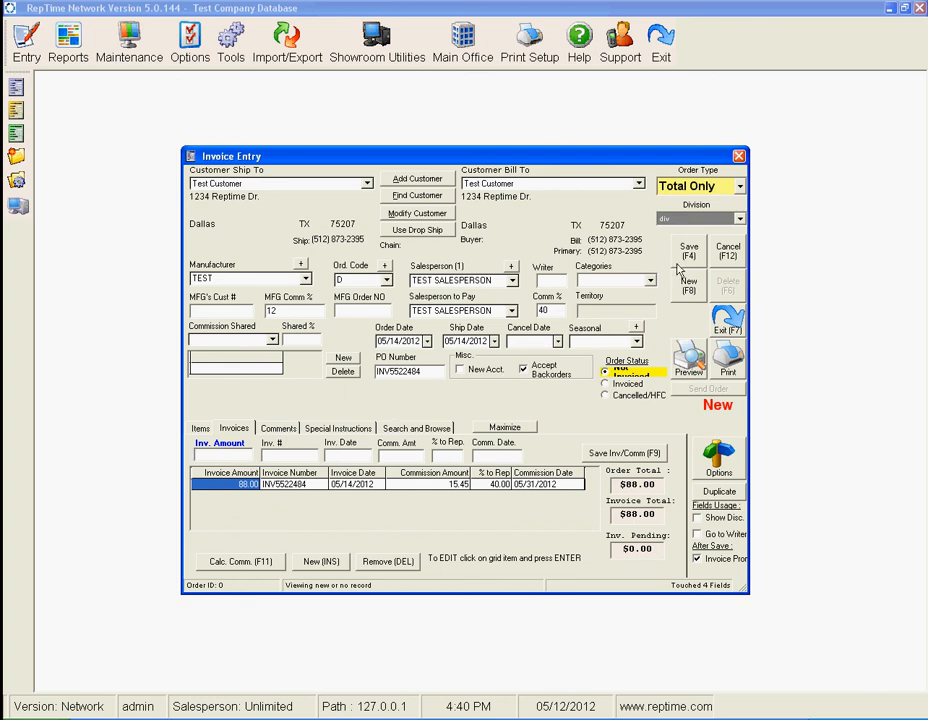
{"action": "key", "text": "F4"}
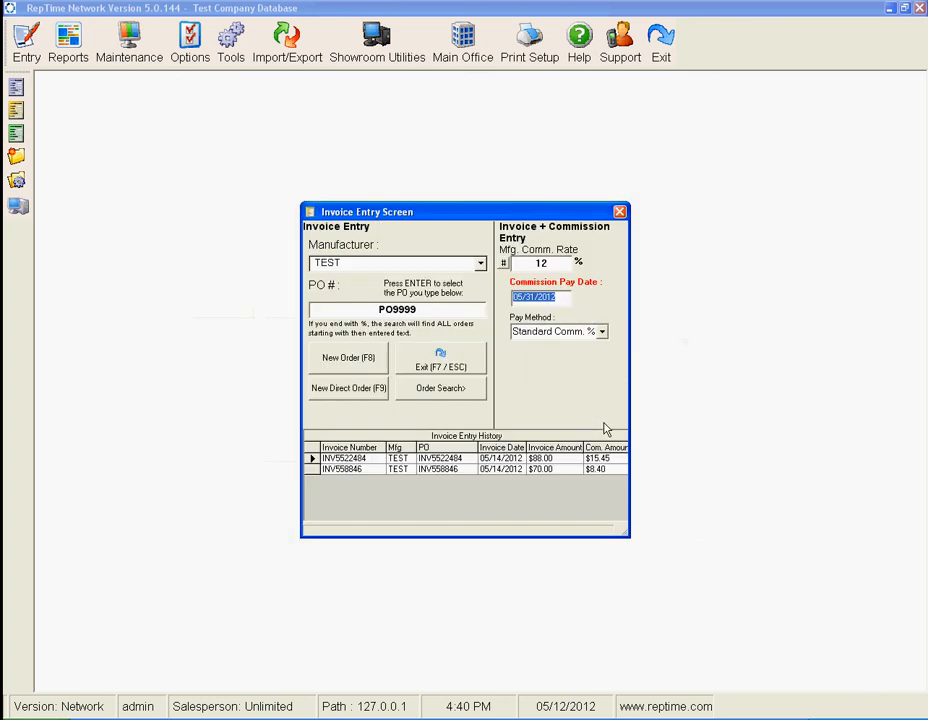
{"action": "left_click", "coordinate": [477, 366]}
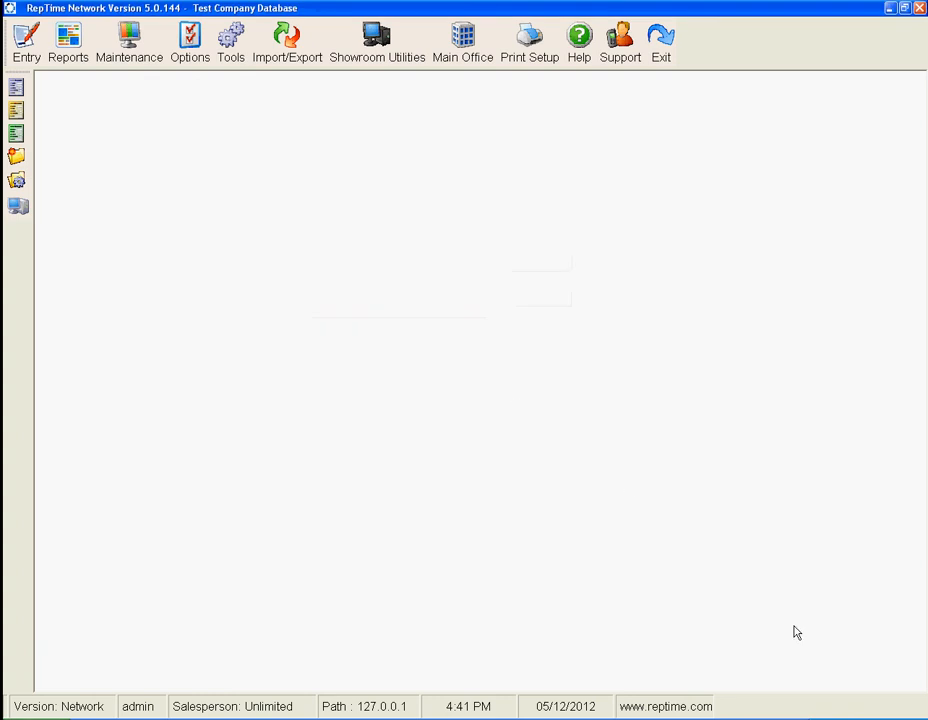